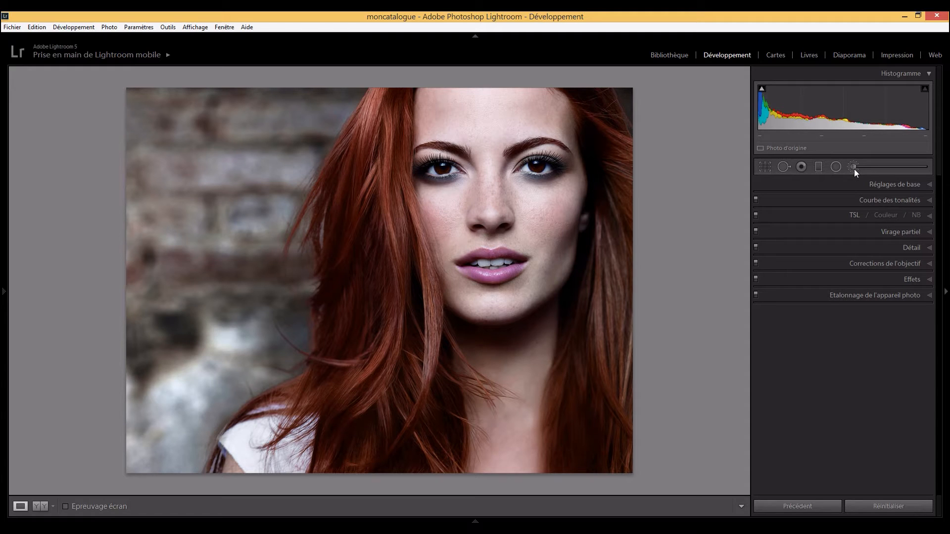
Desaturate the brick wall background with a new Adjustment Brush mask, using saturation -100 and brush size 11.3.
{"action": "left_click", "coordinate": [855, 169]}
{"action": "double_click", "coordinate": [764, 208]}
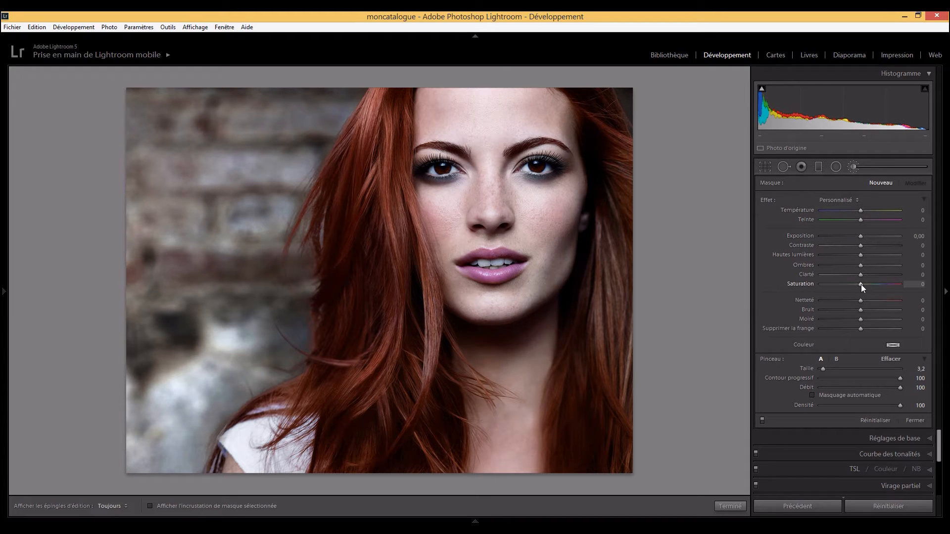
{"action": "left_click_drag", "start_coordinate": [861, 284], "coordinate": [833, 285]}
{"action": "left_click_drag", "start_coordinate": [823, 369], "coordinate": [830, 368]}
{"action": "key", "text": "h"}
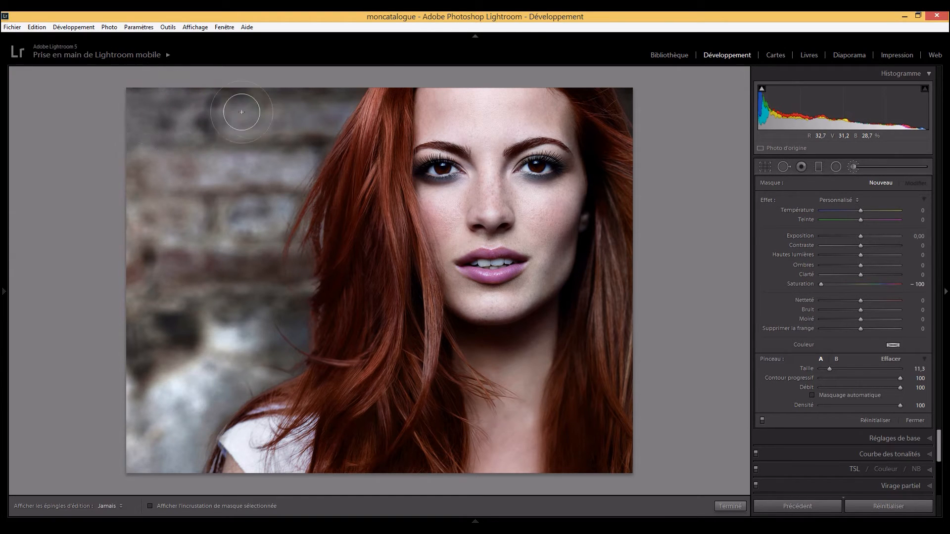
{"action": "mouse_move", "coordinate": [189, 223]}
{"action": "left_mouse_down"}
{"action": "mouse_move", "coordinate": [145, 155]}
{"action": "mouse_move", "coordinate": [156, 223]}
{"action": "mouse_move", "coordinate": [177, 264]}
{"action": "mouse_move", "coordinate": [87, 193]}
{"action": "left_mouse_up"}
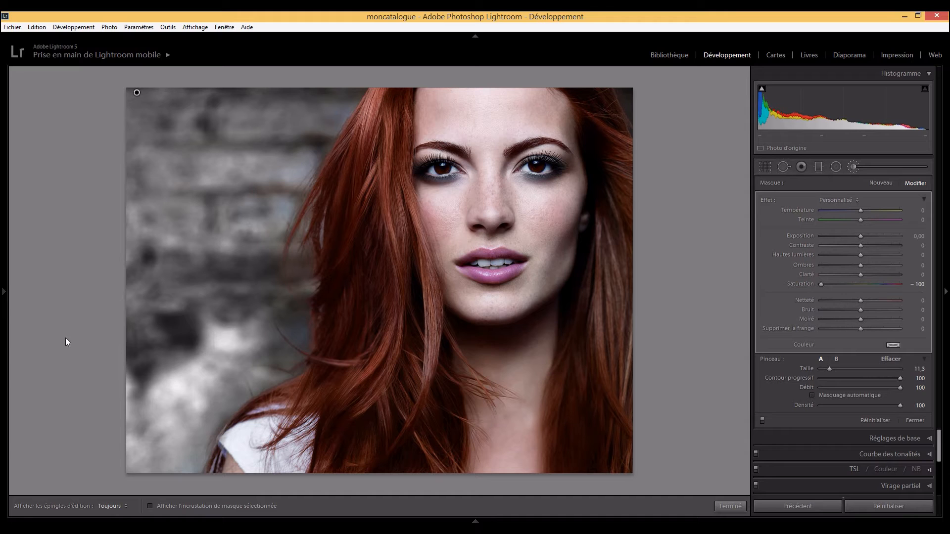
Show the mask overlay and extend the background mask up to the hair edge with auto masking on and brush size 6.3.
{"action": "left_click", "coordinate": [150, 506]}
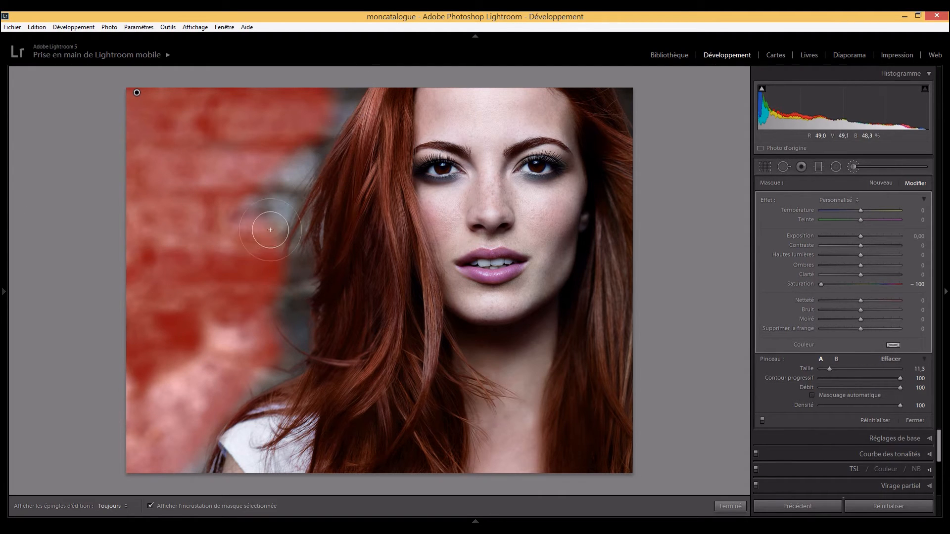
{"action": "left_click", "coordinate": [813, 395]}
{"action": "left_click_drag", "start_coordinate": [829, 369], "coordinate": [826, 369]}
{"action": "key", "text": "h"}
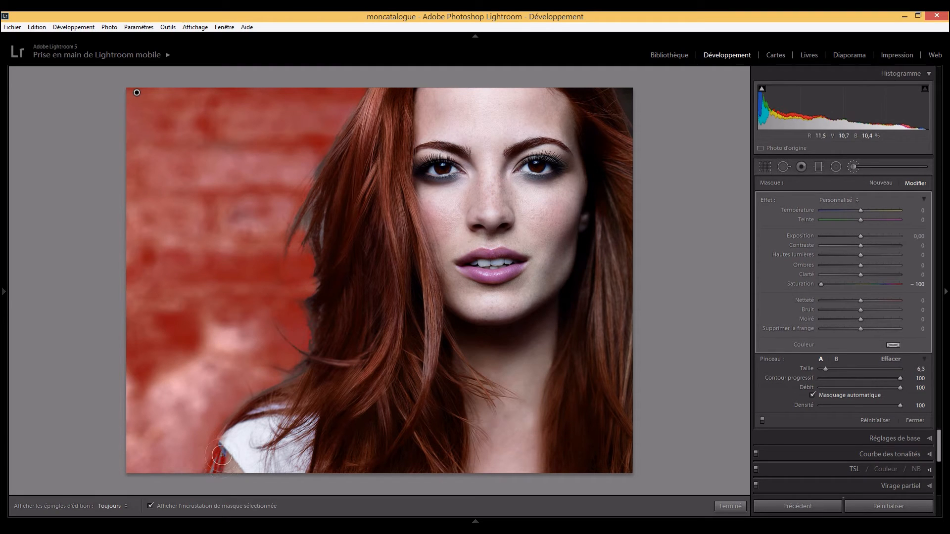
Erase the background mask's overspill from the sleeve edge at the woman's shoulder with eraser size 9.4.
{"action": "key", "text": "alt"}
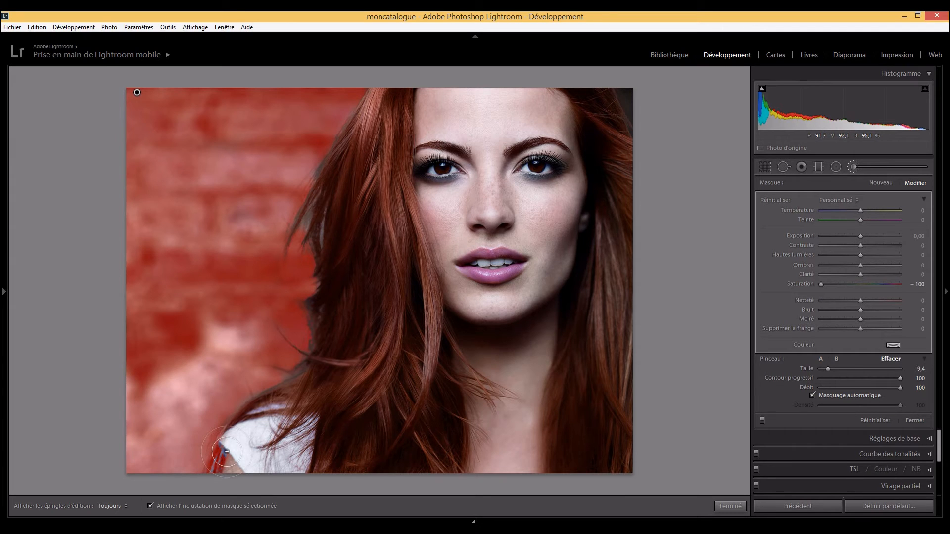
{"action": "key", "text": "h"}
{"action": "mouse_move", "coordinate": [221, 450]}
{"action": "left_mouse_down"}
{"action": "mouse_move", "coordinate": [212, 470]}
{"action": "mouse_move", "coordinate": [230, 428]}
{"action": "left_mouse_up"}
Paint the background mask along the hair and sleeve edges with brush size 3.8 and hide the mask overlay.
{"action": "left_click_drag", "start_coordinate": [826, 369], "coordinate": [824, 368]}
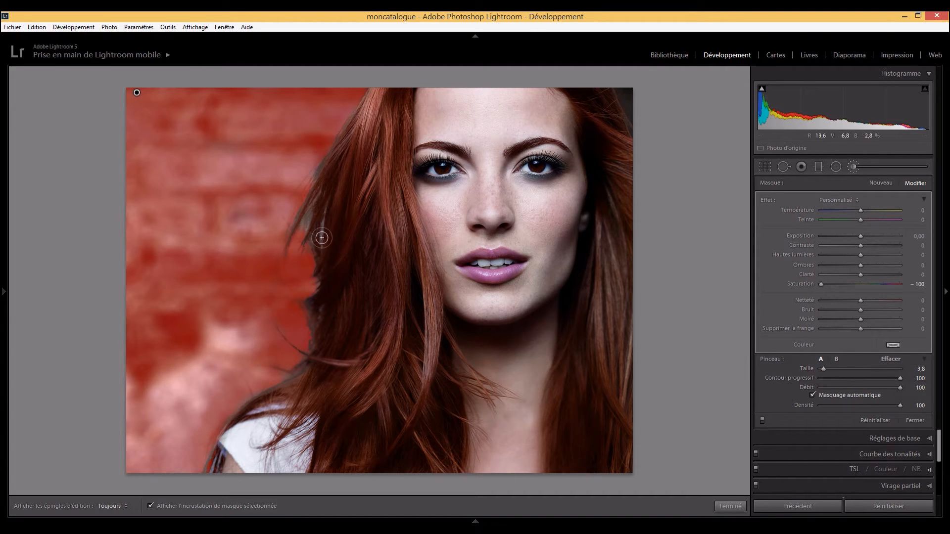
{"action": "mouse_move", "coordinate": [301, 227]}
{"action": "left_mouse_down"}
{"action": "mouse_move", "coordinate": [307, 213]}
{"action": "mouse_move", "coordinate": [308, 223]}
{"action": "left_mouse_up"}
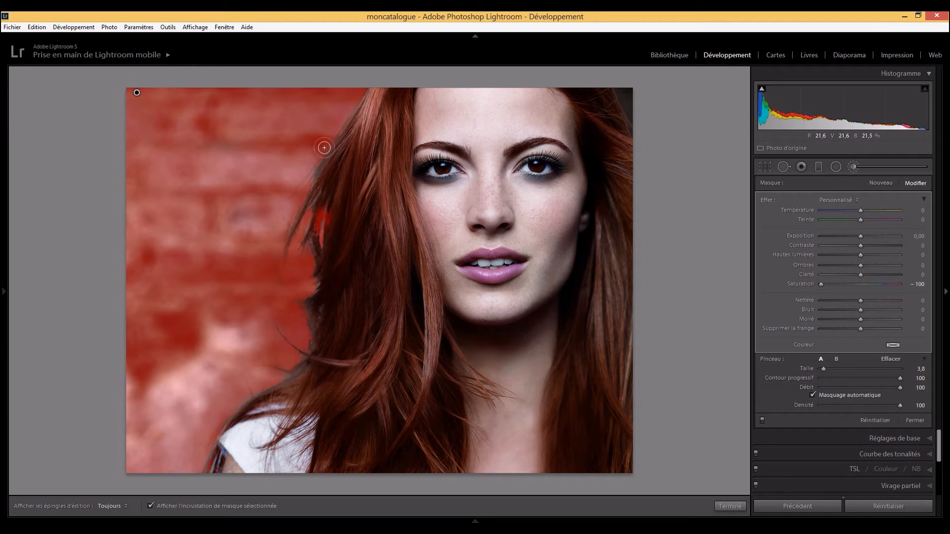
{"action": "key", "text": "h"}
{"action": "mouse_move", "coordinate": [312, 340]}
{"action": "left_mouse_down"}
{"action": "mouse_move", "coordinate": [205, 456]}
{"action": "mouse_move", "coordinate": [211, 463]}
{"action": "left_mouse_up"}
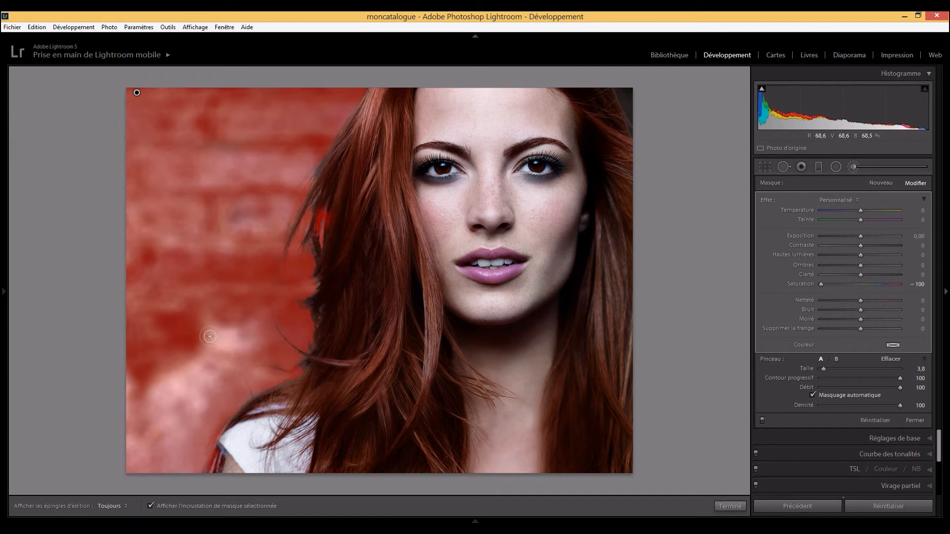
{"action": "left_click", "coordinate": [151, 507]}
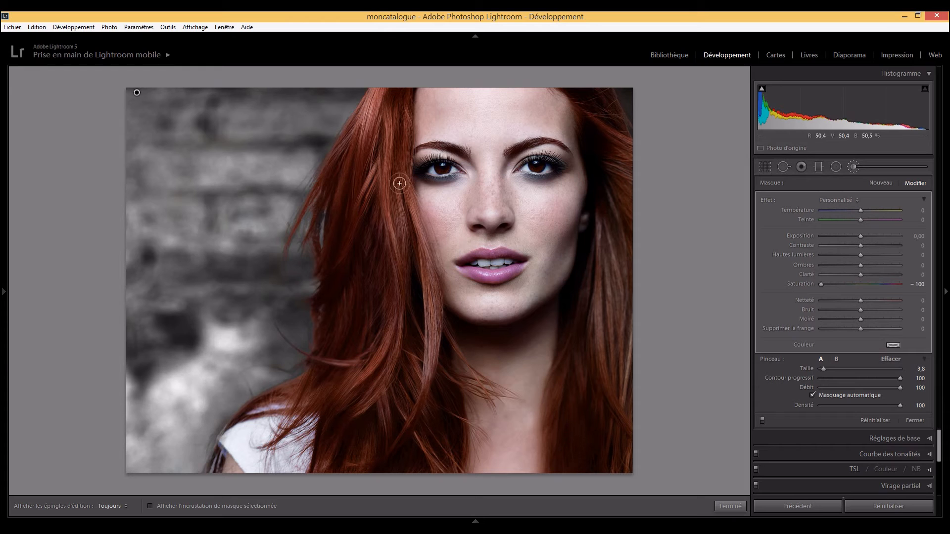
Start a new brush mask and desaturate the face, neck and inner hair at -100, with auto masking off and size 11.9.
{"action": "left_click", "coordinate": [882, 184]}
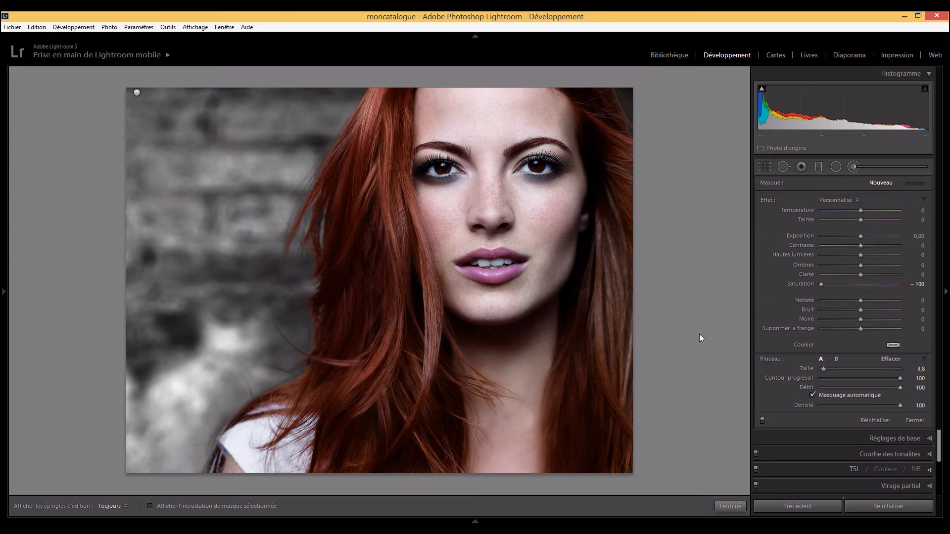
{"action": "left_click", "coordinate": [812, 395]}
{"action": "left_click_drag", "start_coordinate": [823, 369], "coordinate": [831, 369]}
{"action": "mouse_move", "coordinate": [439, 105]}
{"action": "left_mouse_down"}
{"action": "mouse_move", "coordinate": [435, 144]}
{"action": "mouse_move", "coordinate": [417, 95]}
{"action": "mouse_move", "coordinate": [422, 173]}
{"action": "mouse_move", "coordinate": [443, 212]}
{"action": "mouse_move", "coordinate": [442, 258]}
{"action": "mouse_move", "coordinate": [476, 197]}
{"action": "mouse_move", "coordinate": [496, 262]}
{"action": "mouse_move", "coordinate": [493, 148]}
{"action": "mouse_move", "coordinate": [469, 180]}
{"action": "mouse_move", "coordinate": [479, 136]}
{"action": "mouse_move", "coordinate": [566, 144]}
{"action": "mouse_move", "coordinate": [545, 243]}
{"action": "mouse_move", "coordinate": [563, 221]}
{"action": "mouse_move", "coordinate": [514, 284]}
{"action": "mouse_move", "coordinate": [468, 303]}
{"action": "mouse_move", "coordinate": [452, 289]}
{"action": "mouse_move", "coordinate": [448, 324]}
{"action": "mouse_move", "coordinate": [398, 170]}
{"action": "mouse_move", "coordinate": [398, 103]}
{"action": "mouse_move", "coordinate": [382, 371]}
{"action": "mouse_move", "coordinate": [352, 423]}
{"action": "mouse_move", "coordinate": [397, 365]}
{"action": "mouse_move", "coordinate": [426, 303]}
{"action": "mouse_move", "coordinate": [414, 405]}
{"action": "mouse_move", "coordinate": [433, 403]}
{"action": "mouse_move", "coordinate": [445, 325]}
{"action": "mouse_move", "coordinate": [405, 397]}
{"action": "mouse_move", "coordinate": [621, 435]}
{"action": "mouse_move", "coordinate": [626, 484]}
{"action": "mouse_move", "coordinate": [587, 404]}
{"action": "mouse_move", "coordinate": [641, 150]}
{"action": "mouse_move", "coordinate": [625, 123]}
{"action": "mouse_move", "coordinate": [577, 109]}
{"action": "mouse_move", "coordinate": [582, 98]}
{"action": "mouse_move", "coordinate": [635, 104]}
{"action": "mouse_move", "coordinate": [634, 88]}
{"action": "mouse_move", "coordinate": [581, 397]}
{"action": "mouse_move", "coordinate": [617, 411]}
{"action": "mouse_move", "coordinate": [591, 458]}
{"action": "mouse_move", "coordinate": [690, 476]}
{"action": "mouse_move", "coordinate": [564, 469]}
{"action": "mouse_move", "coordinate": [569, 436]}
{"action": "left_mouse_up"}
{"action": "mouse_move", "coordinate": [399, 132]}
{"action": "left_mouse_down"}
{"action": "mouse_move", "coordinate": [367, 372]}
{"action": "mouse_move", "coordinate": [368, 317]}
{"action": "mouse_move", "coordinate": [486, 390]}
{"action": "left_mouse_up"}
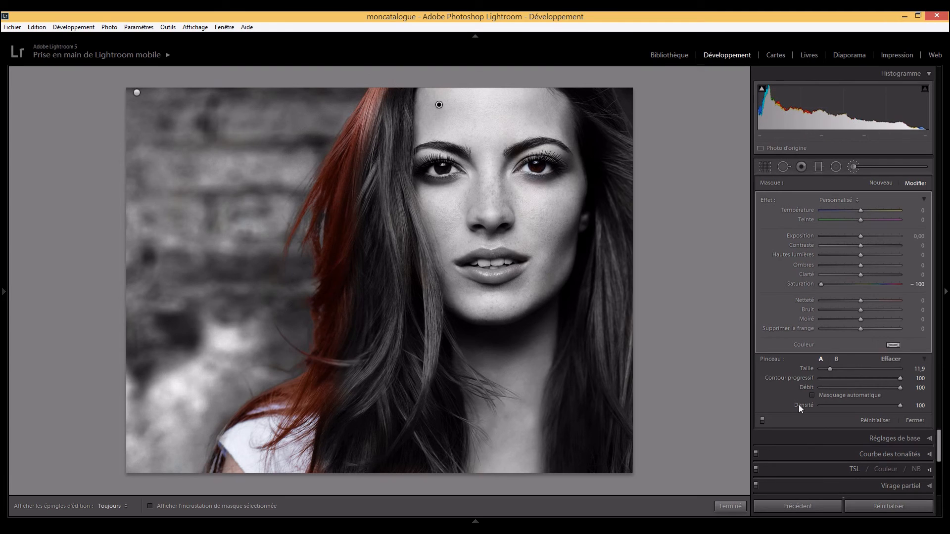
Extend the portrait mask over the outer hair and shoulder with auto masking on and size 5.7, and check its overlay.
{"action": "left_click", "coordinate": [812, 396]}
{"action": "left_click_drag", "start_coordinate": [831, 371], "coordinate": [827, 370]}
{"action": "key", "text": "h"}
{"action": "mouse_move", "coordinate": [367, 132]}
{"action": "left_mouse_down"}
{"action": "mouse_move", "coordinate": [381, 88]}
{"action": "mouse_move", "coordinate": [326, 183]}
{"action": "mouse_move", "coordinate": [349, 177]}
{"action": "mouse_move", "coordinate": [361, 137]}
{"action": "mouse_move", "coordinate": [346, 180]}
{"action": "mouse_move", "coordinate": [353, 127]}
{"action": "mouse_move", "coordinate": [347, 132]}
{"action": "mouse_move", "coordinate": [371, 94]}
{"action": "mouse_move", "coordinate": [366, 153]}
{"action": "mouse_move", "coordinate": [331, 177]}
{"action": "mouse_move", "coordinate": [324, 204]}
{"action": "mouse_move", "coordinate": [333, 206]}
{"action": "mouse_move", "coordinate": [341, 257]}
{"action": "mouse_move", "coordinate": [371, 181]}
{"action": "mouse_move", "coordinate": [331, 243]}
{"action": "left_mouse_up"}
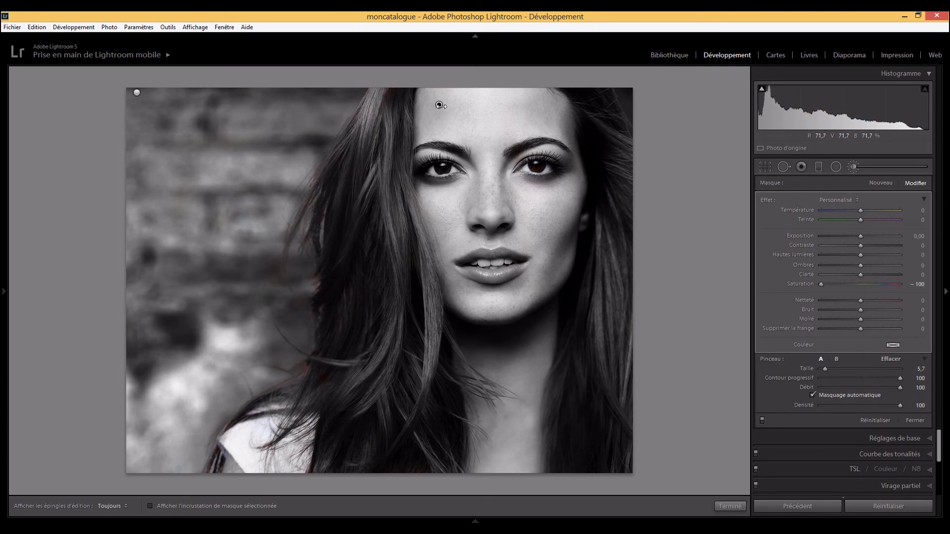
{"action": "mouse_move", "coordinate": [439, 105]}
{"action": "left_click", "coordinate": [150, 506]}
{"action": "key", "text": "h"}
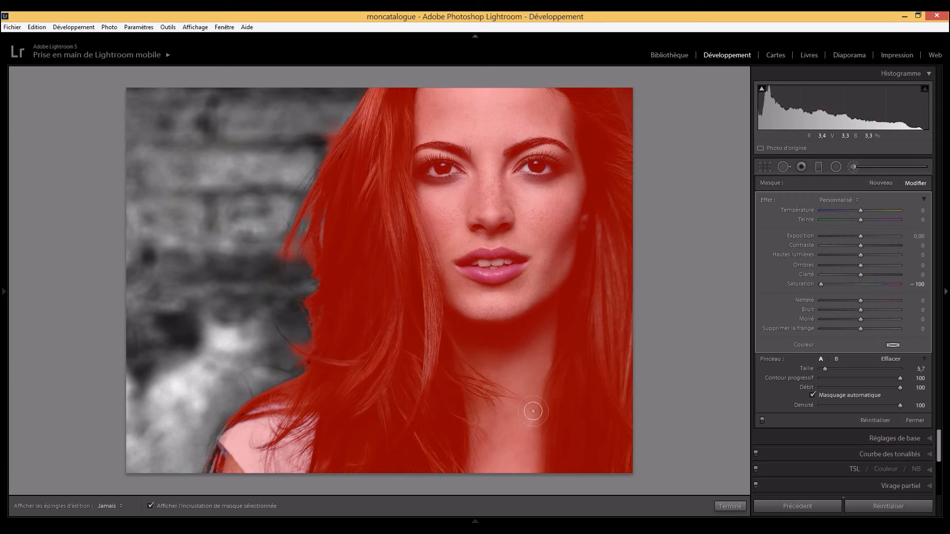
{"action": "key", "text": "h"}
{"action": "left_click", "coordinate": [149, 506]}
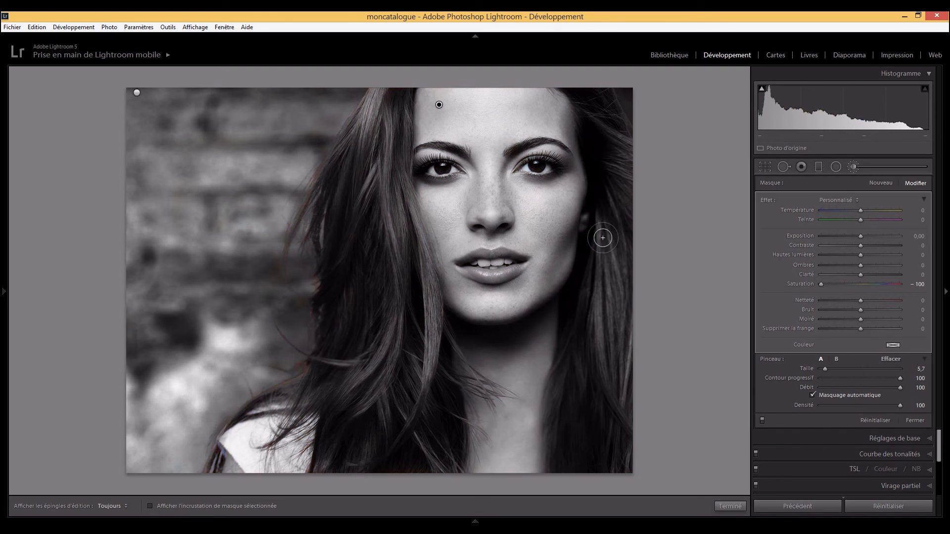
Set the portrait mask's saturation to -32.
{"action": "mouse_move", "coordinate": [137, 98]}
{"action": "left_click_drag", "start_coordinate": [822, 284], "coordinate": [823, 285]}
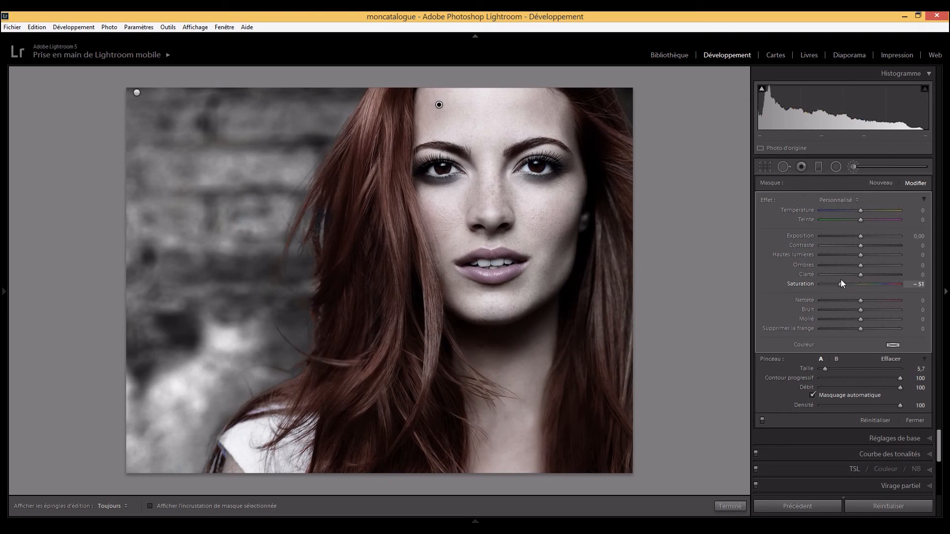
{"action": "left_click_drag", "start_coordinate": [843, 283], "coordinate": [848, 284]}
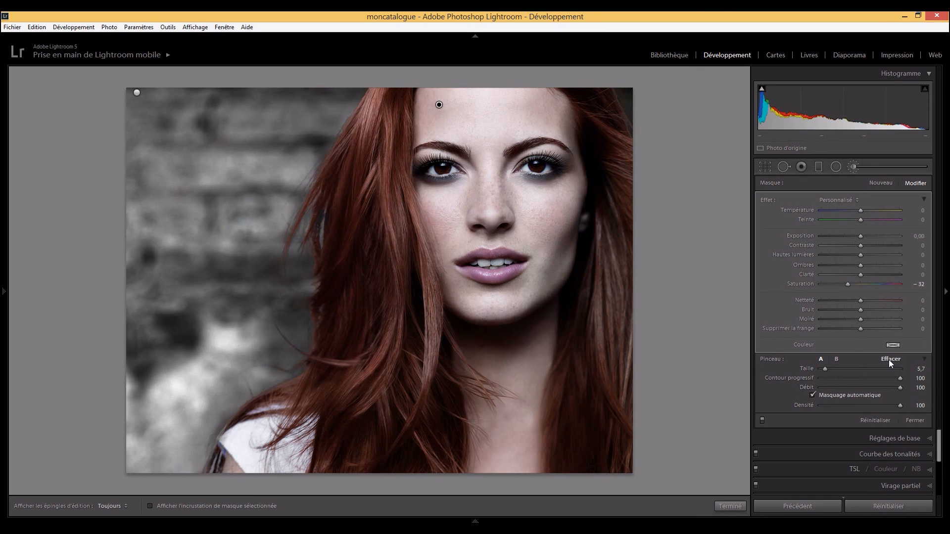
Erase the lips from the portrait mask with auto masking on and eraser size 4.4, and show the mask overlay.
{"action": "key", "text": "alt"}
{"action": "left_click", "coordinate": [892, 360]}
{"action": "left_click_drag", "start_coordinate": [829, 371], "coordinate": [824, 369]}
{"action": "key", "text": "h"}
{"action": "mouse_move", "coordinate": [516, 266]}
{"action": "left_mouse_down"}
{"action": "mouse_move", "coordinate": [485, 275]}
{"action": "mouse_move", "coordinate": [462, 265]}
{"action": "mouse_move", "coordinate": [478, 276]}
{"action": "mouse_move", "coordinate": [518, 265]}
{"action": "mouse_move", "coordinate": [501, 252]}
{"action": "mouse_move", "coordinate": [461, 262]}
{"action": "mouse_move", "coordinate": [482, 275]}
{"action": "mouse_move", "coordinate": [522, 259]}
{"action": "left_mouse_up"}
{"action": "key", "text": "h"}
{"action": "left_click", "coordinate": [150, 506]}
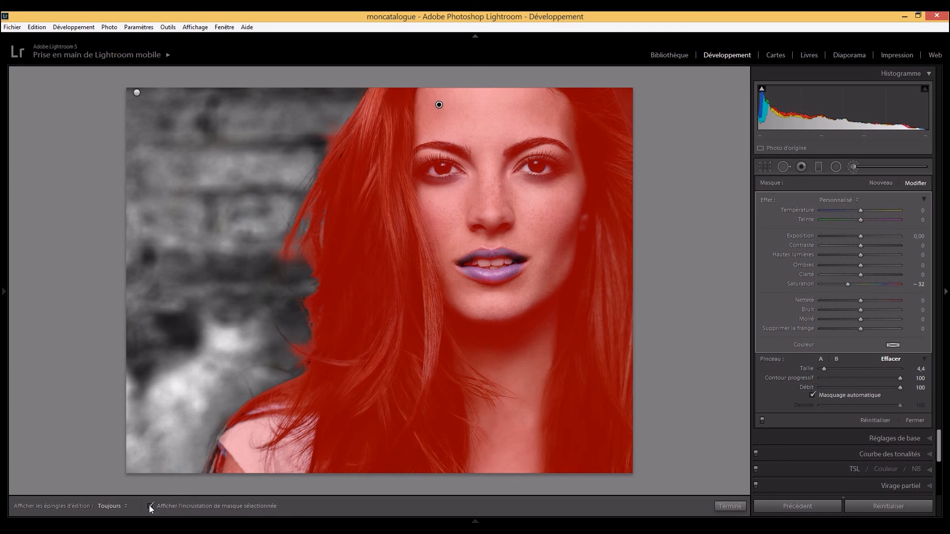
Erase more of the portrait mask along the lips and repaint the overspill on the cheek with brush size 5.7.
{"action": "key", "text": "h"}
{"action": "mouse_move", "coordinate": [465, 269]}
{"action": "left_mouse_down"}
{"action": "mouse_move", "coordinate": [489, 251]}
{"action": "mouse_move", "coordinate": [529, 259]}
{"action": "mouse_move", "coordinate": [521, 265]}
{"action": "mouse_move", "coordinate": [563, 234]}
{"action": "left_mouse_up"}
{"action": "key", "text": "h"}
{"action": "key", "text": "alt"}
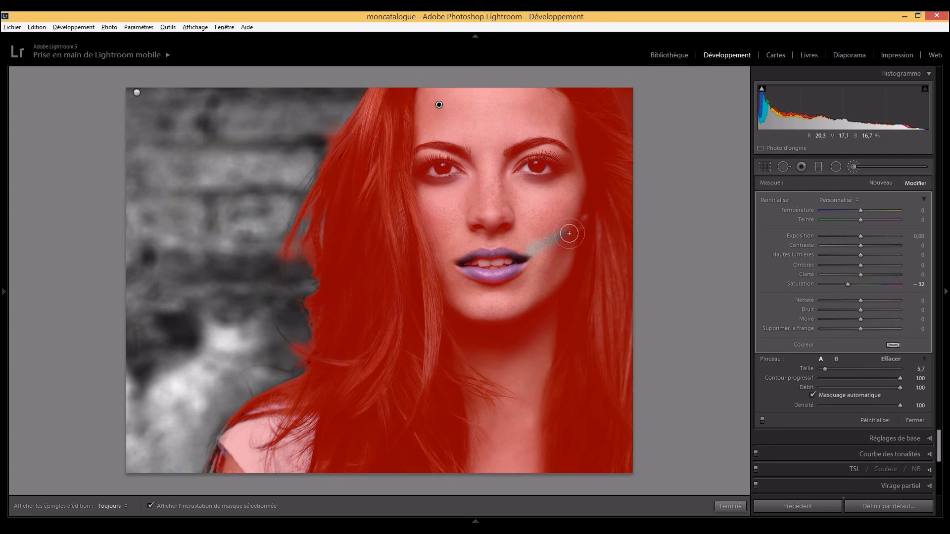
{"action": "left_click_drag", "start_coordinate": [570, 233], "coordinate": [536, 247]}
{"action": "key", "text": "h"}
{"action": "key", "text": "h"}
{"action": "left_click", "coordinate": [150, 505]}
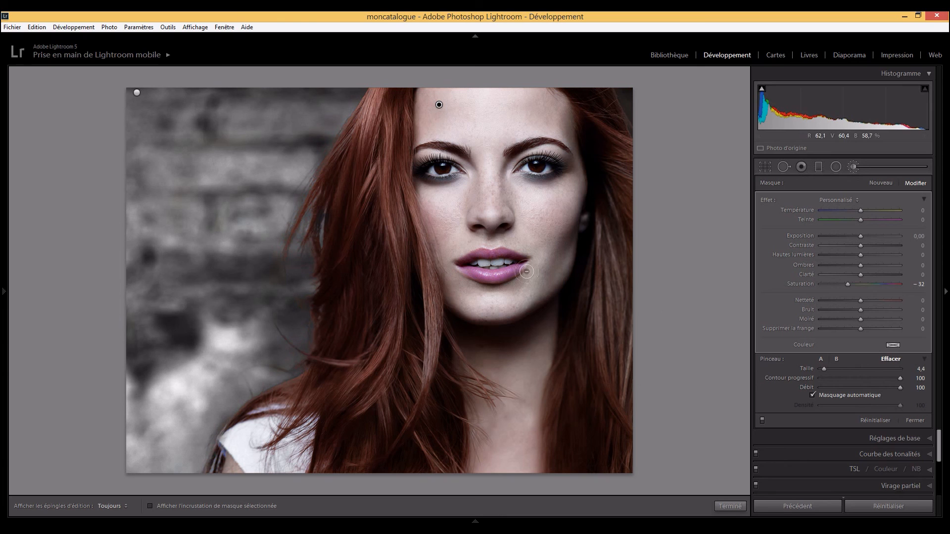
Erase the portrait mask from the remaining lip edges with eraser size 2.6.
{"action": "left_click_drag", "start_coordinate": [827, 362], "coordinate": [822, 368]}
{"action": "key", "text": "h"}
{"action": "mouse_move", "coordinate": [522, 263]}
{"action": "left_mouse_down"}
{"action": "mouse_move", "coordinate": [464, 266]}
{"action": "mouse_move", "coordinate": [474, 277]}
{"action": "mouse_move", "coordinate": [520, 260]}
{"action": "mouse_move", "coordinate": [506, 269]}
{"action": "mouse_move", "coordinate": [470, 264]}
{"action": "mouse_move", "coordinate": [510, 262]}
{"action": "mouse_move", "coordinate": [501, 258]}
{"action": "mouse_move", "coordinate": [477, 262]}
{"action": "left_mouse_up"}
{"action": "key", "text": "h"}
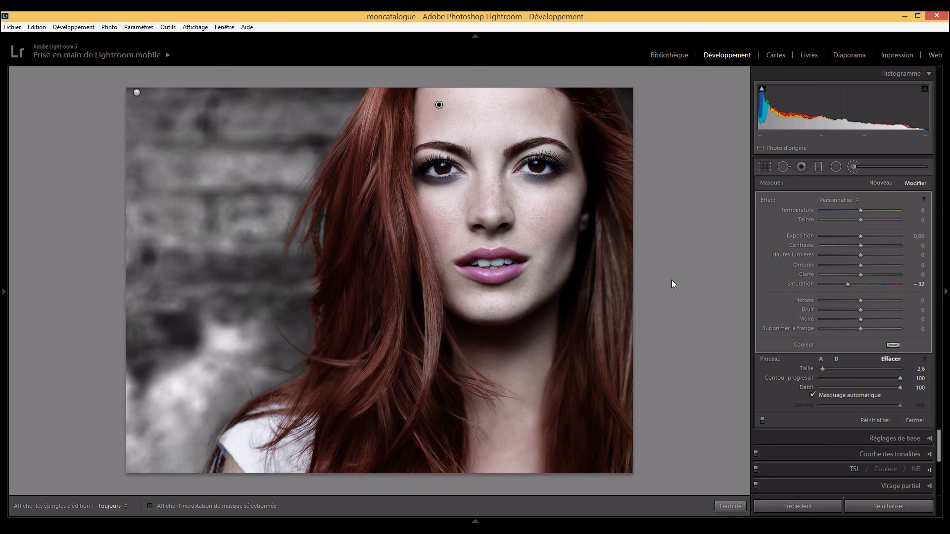